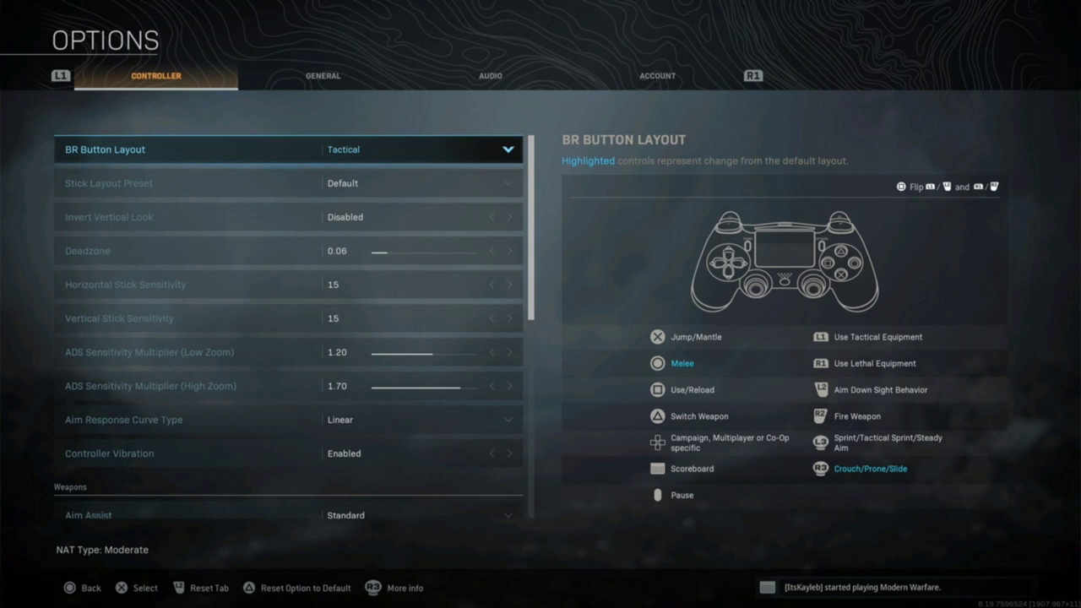
Step: Review the controller's Deadzone, horizontal and vertical stick sensitivity, and low and high zoom ADS sensitivity multiplier settings
{"action": "key", "text": "Down"}
{"action": "key", "text": "Down"}
{"action": "key", "text": "Down"}
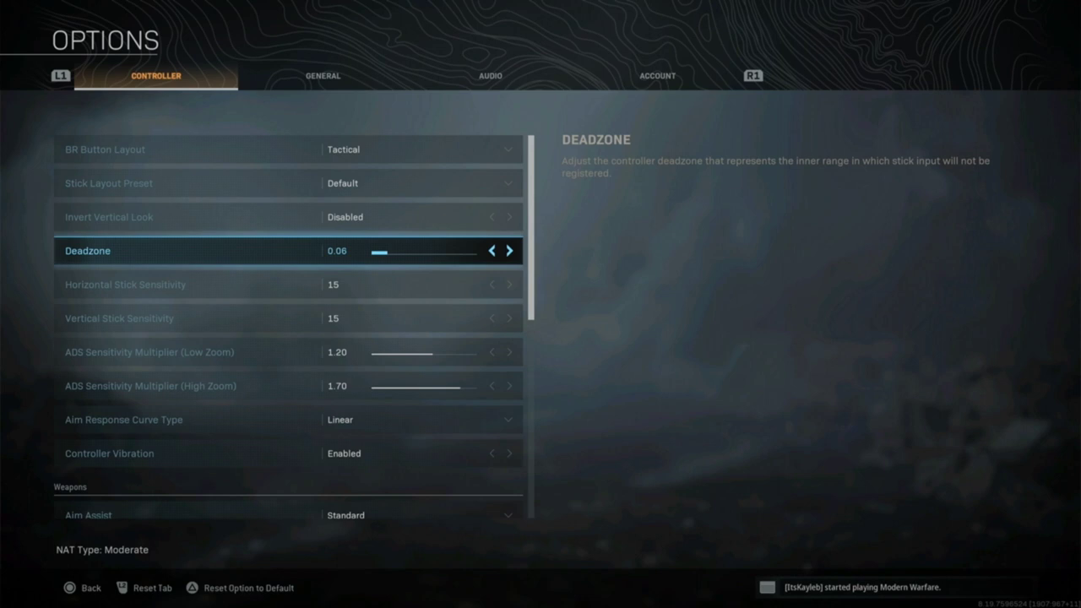
{"action": "key", "text": "Down"}
{"action": "key", "text": "Down"}
{"action": "key", "text": "Up"}
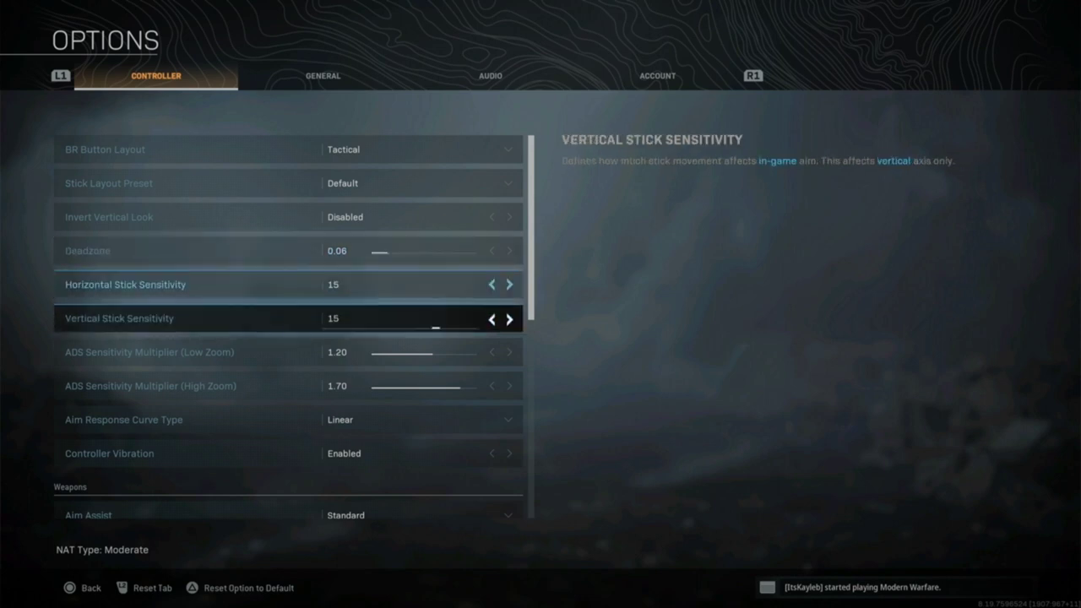
{"action": "key", "text": "Down"}
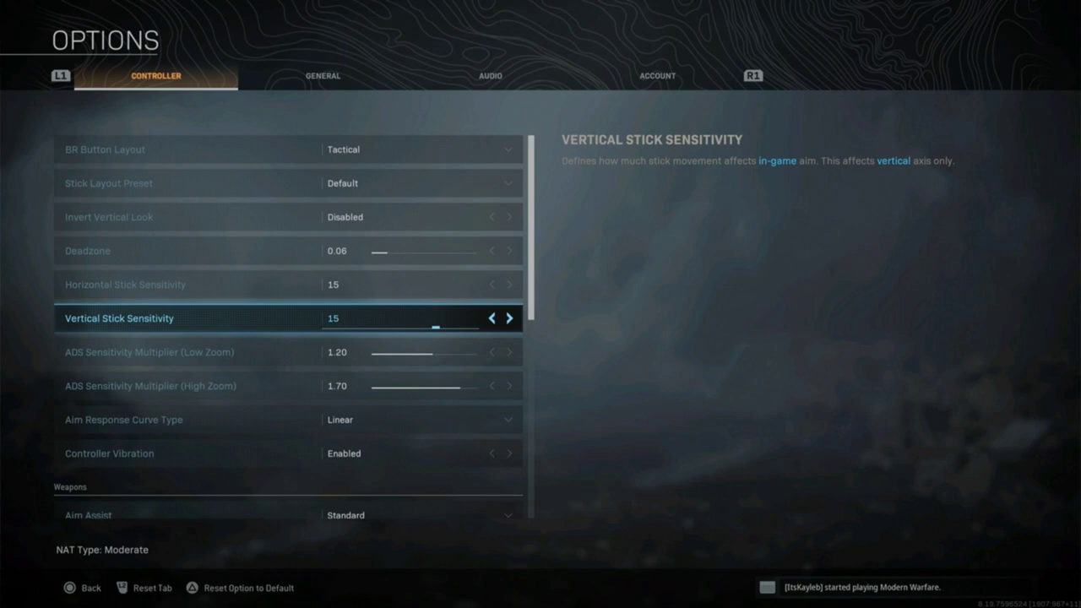
{"action": "key", "text": "Down"}
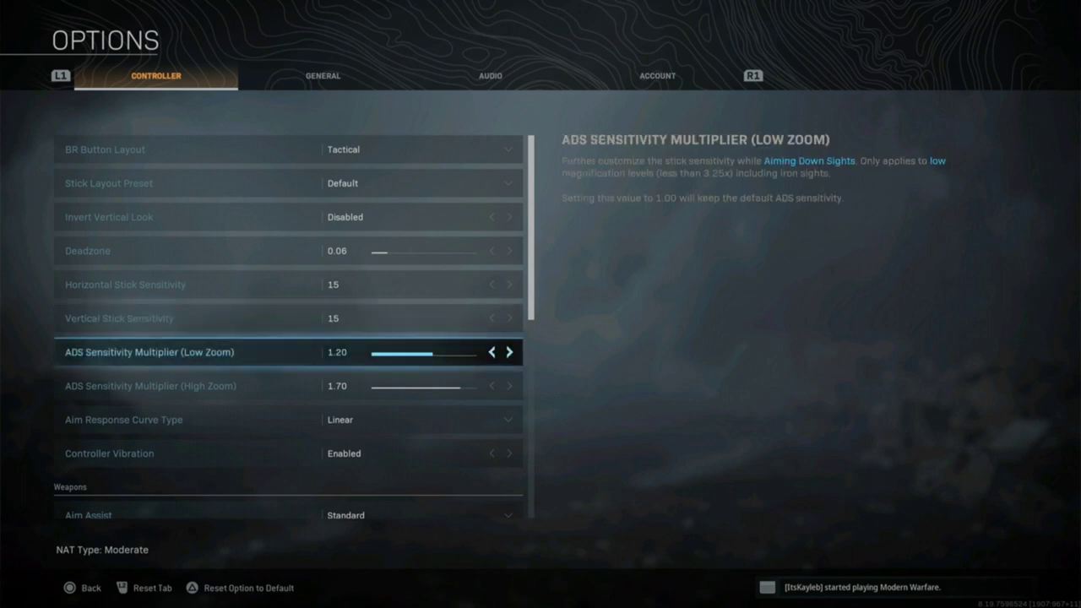
{"action": "key", "text": "Down"}
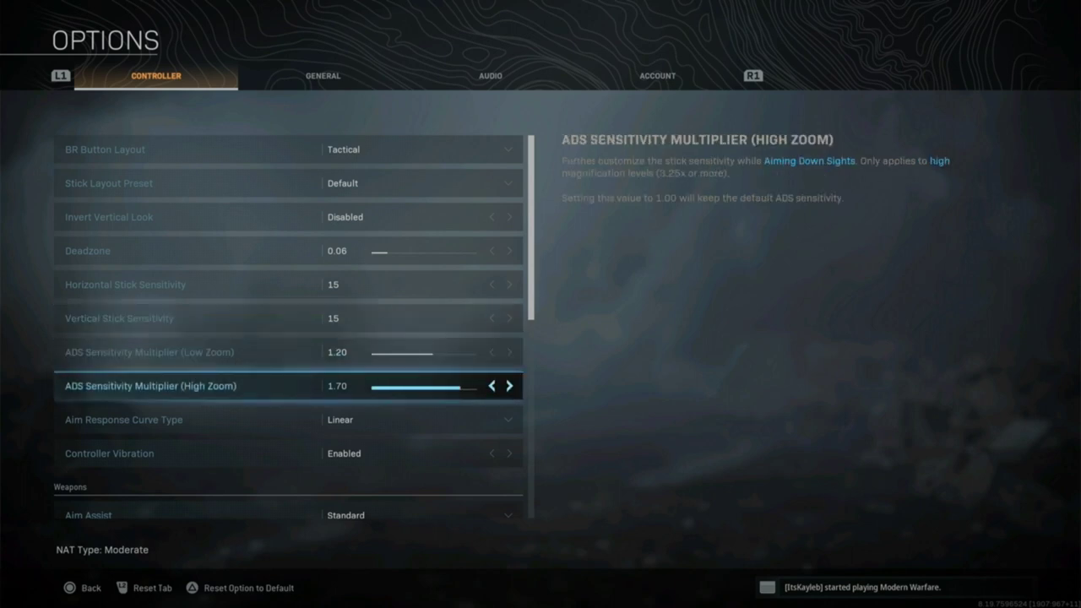
{"action": "key", "text": "Up"}
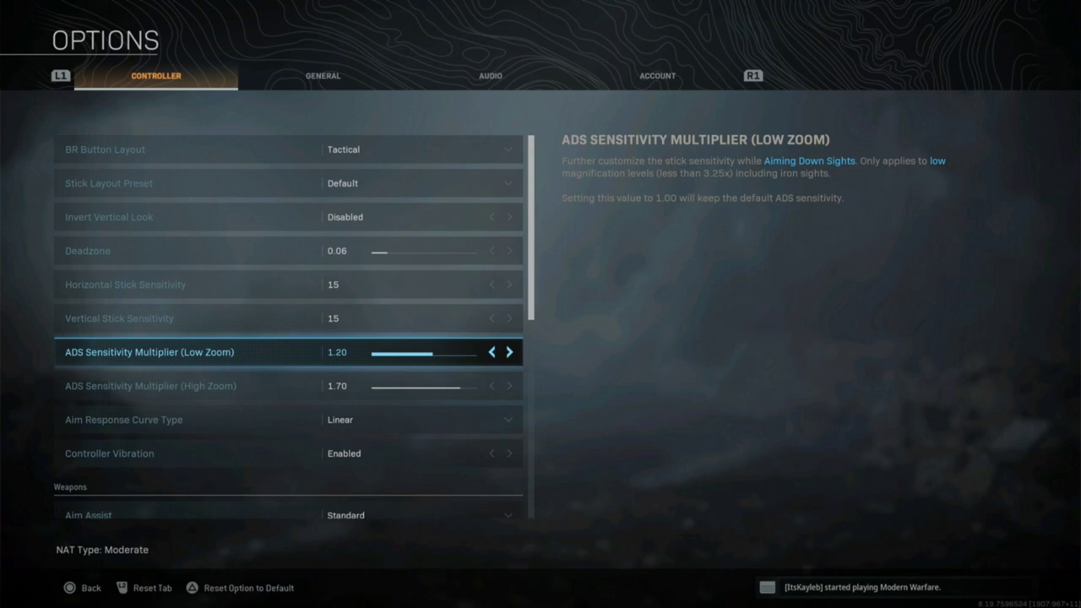
Step: Set Weapon Mount Activation to Double-Tap ADS in the controller's weapon options
{"action": "key", "text": "Down"}
{"action": "key", "text": "Down"}
{"action": "key", "text": "Down"}
{"action": "key", "text": "Down"}
{"action": "key", "text": "Down"}
{"action": "key", "text": "Down"}
{"action": "key", "text": "Down"}
{"action": "key", "text": "Down"}
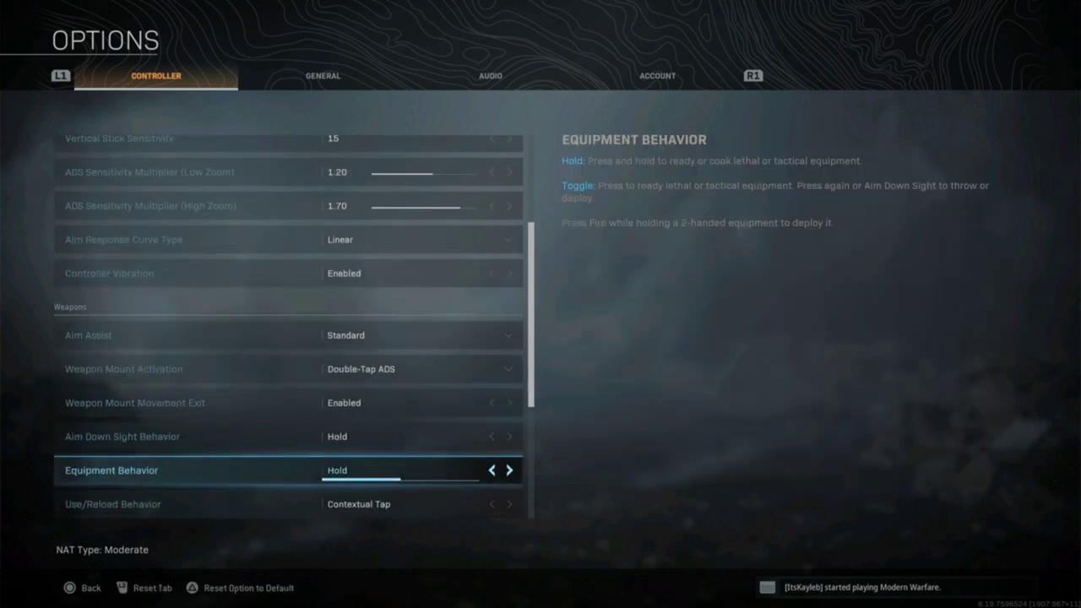
{"action": "key", "text": "Up"}
{"action": "key", "text": "Up"}
{"action": "key", "text": "Up"}
{"action": "key", "text": "Down"}
{"action": "key", "text": "Up"}
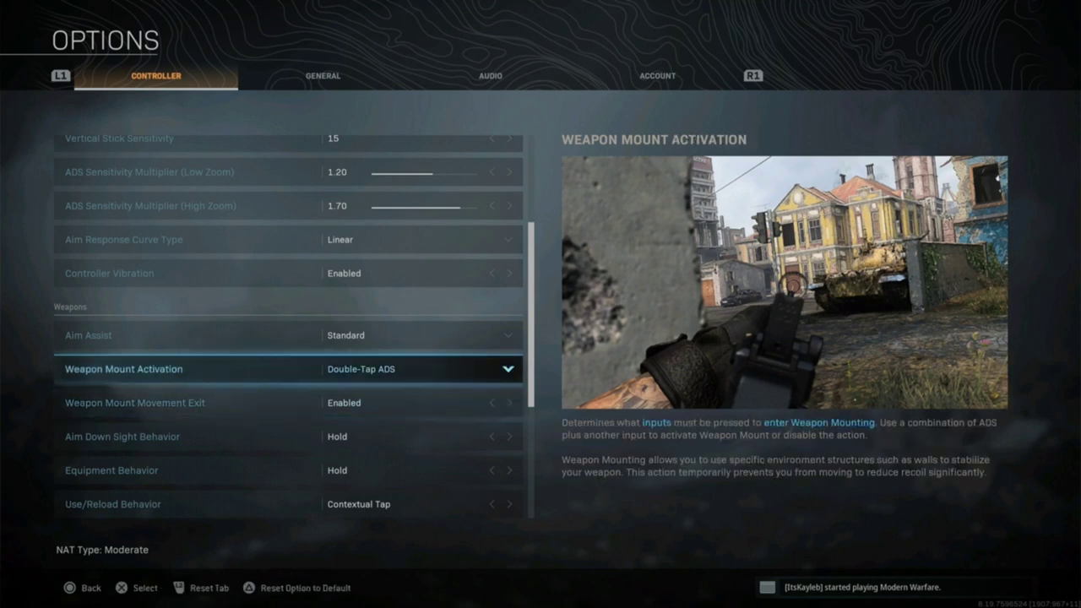
{"action": "key", "text": "Return"}
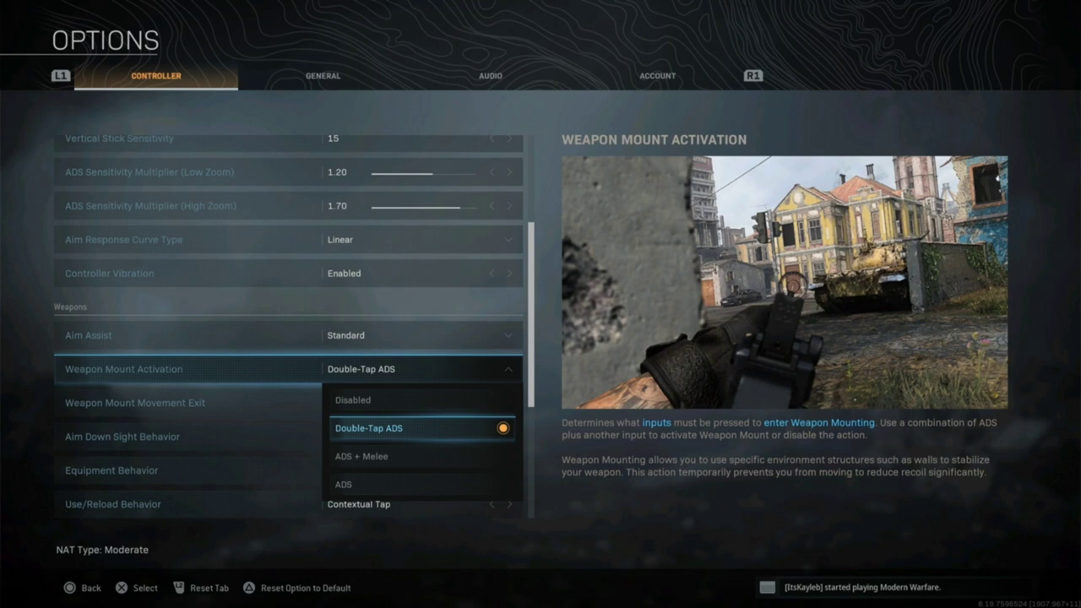
{"action": "key", "text": "Return"}
Step: Review the remaining controller options from Use/Reload Behavior and Depleted Ammo Weapon Switch through Parachute Auto-Deploy
{"action": "key", "text": "Down"}
{"action": "key", "text": "Down"}
{"action": "key", "text": "Down"}
{"action": "key", "text": "Down"}
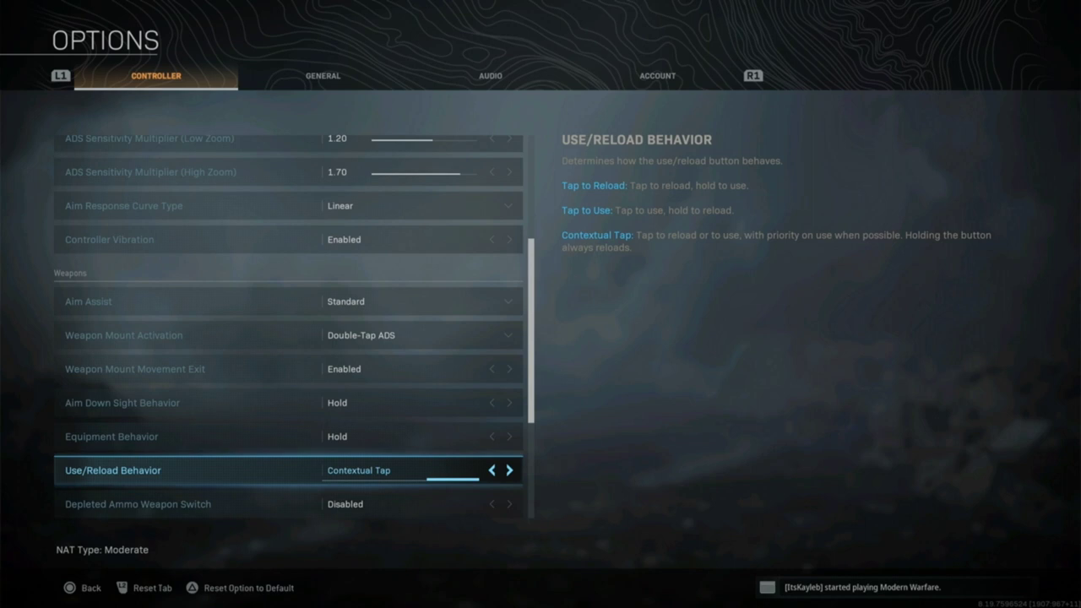
{"action": "key", "text": "Down"}
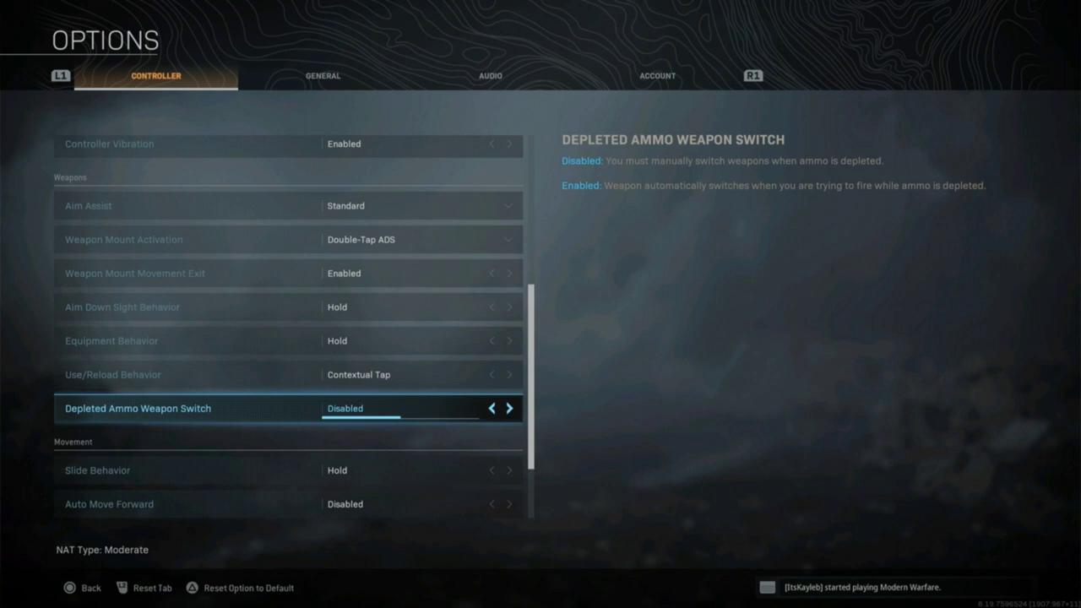
{"action": "key", "text": "Down"}
{"action": "key", "text": "Down"}
{"action": "key", "text": "Down"}
{"action": "key", "text": "Down"}
{"action": "key", "text": "Down"}
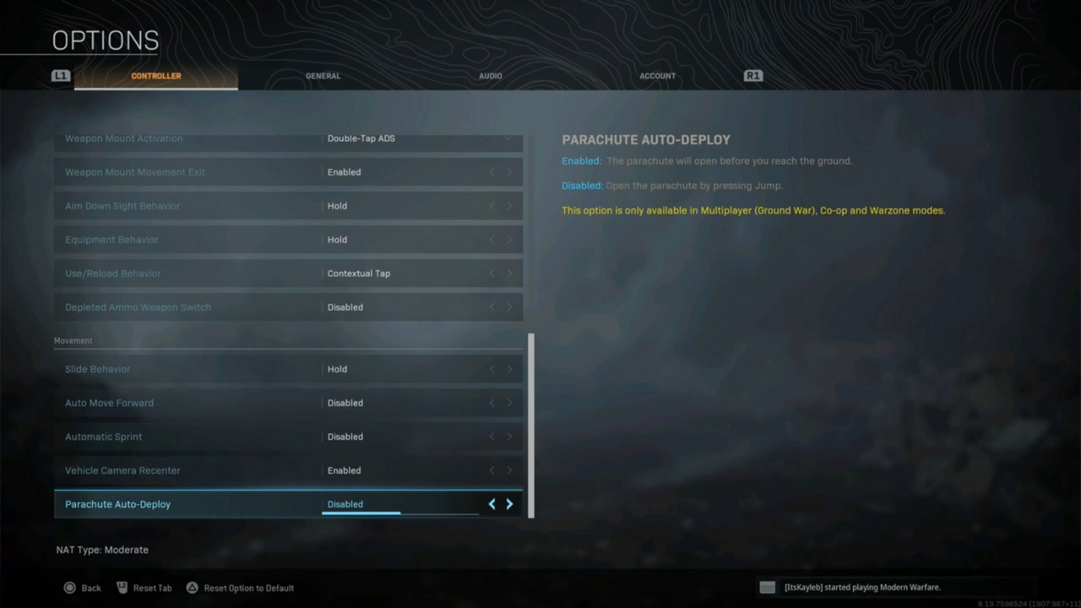
Step: Try the Automatic Tactical Sprint choice for the Automatic Sprint option, and settle on Automatic Sprint
{"action": "key", "text": "Up"}
{"action": "key", "text": "Up"}
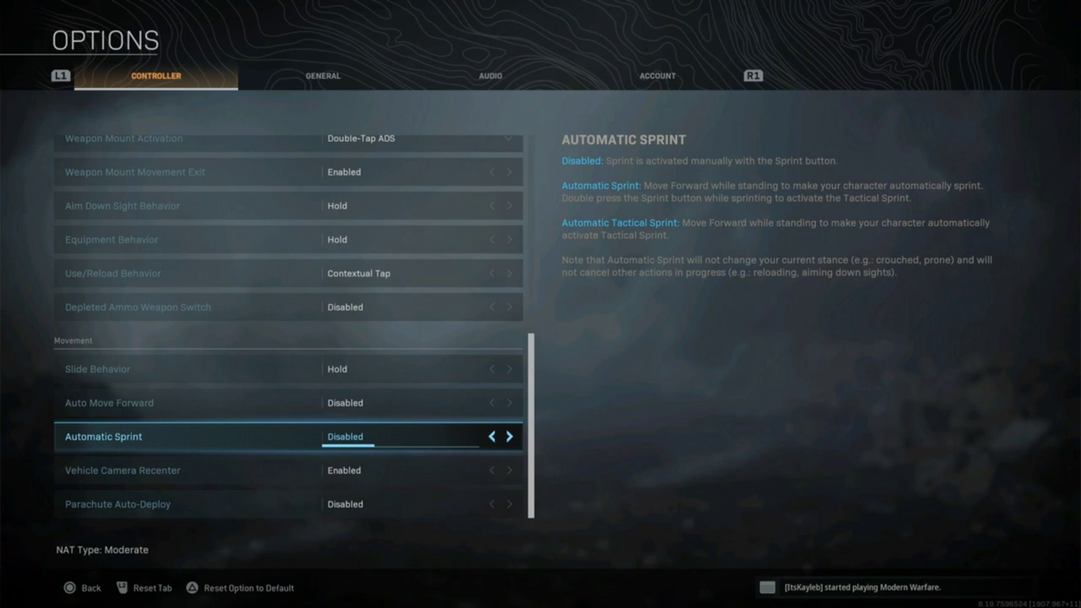
{"action": "key", "text": "Right"}
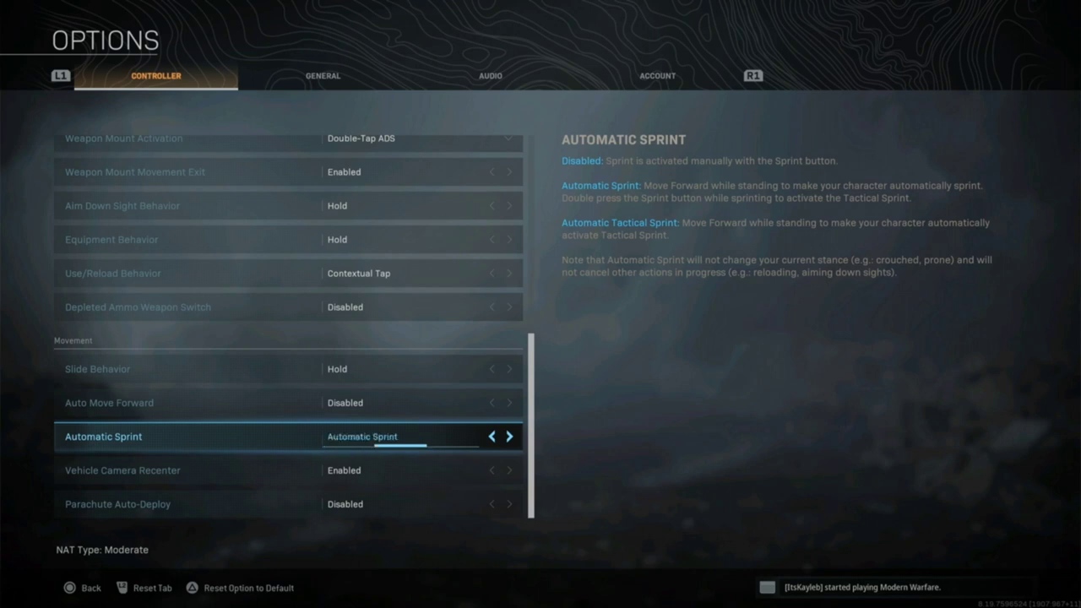
{"action": "key", "text": "Right"}
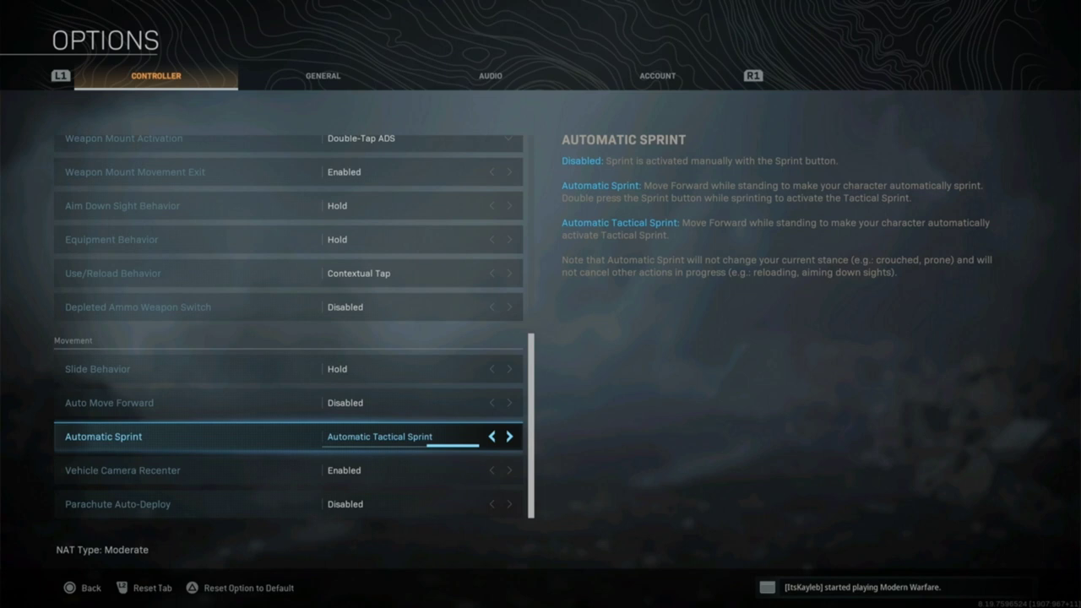
{"action": "key", "text": "Left"}
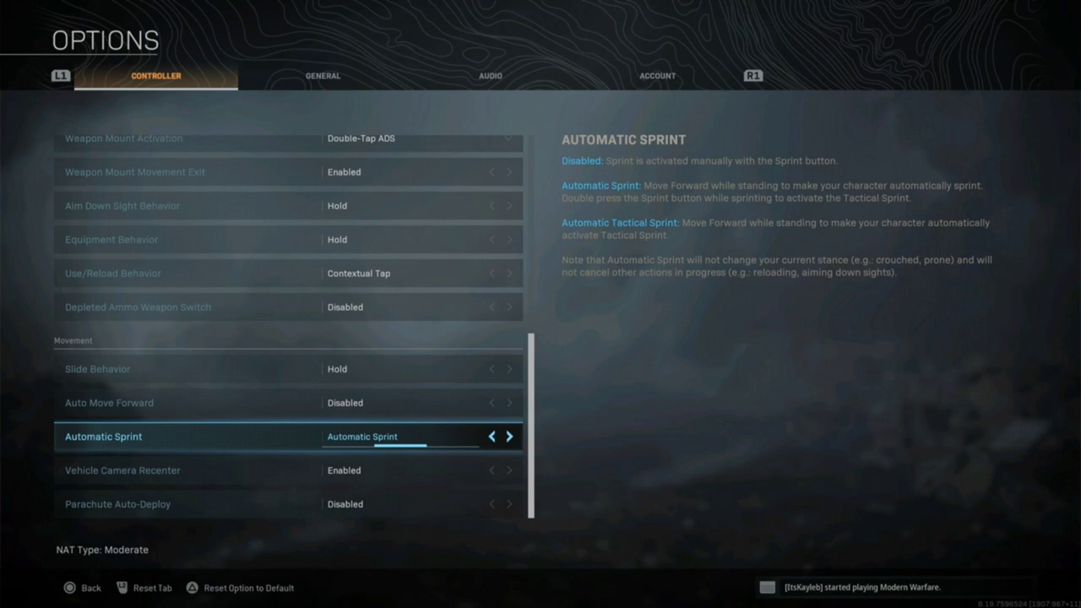
Step: Switch to the General options and examine the Film Grain setting
{"action": "key", "text": "e"}
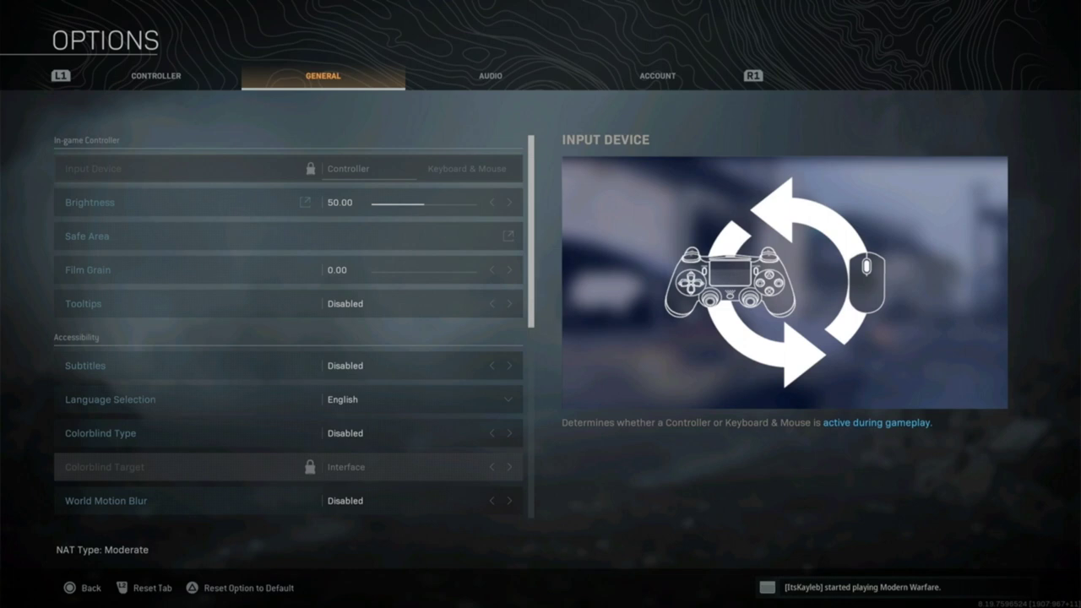
{"action": "key", "text": "Up"}
{"action": "key", "text": "Down"}
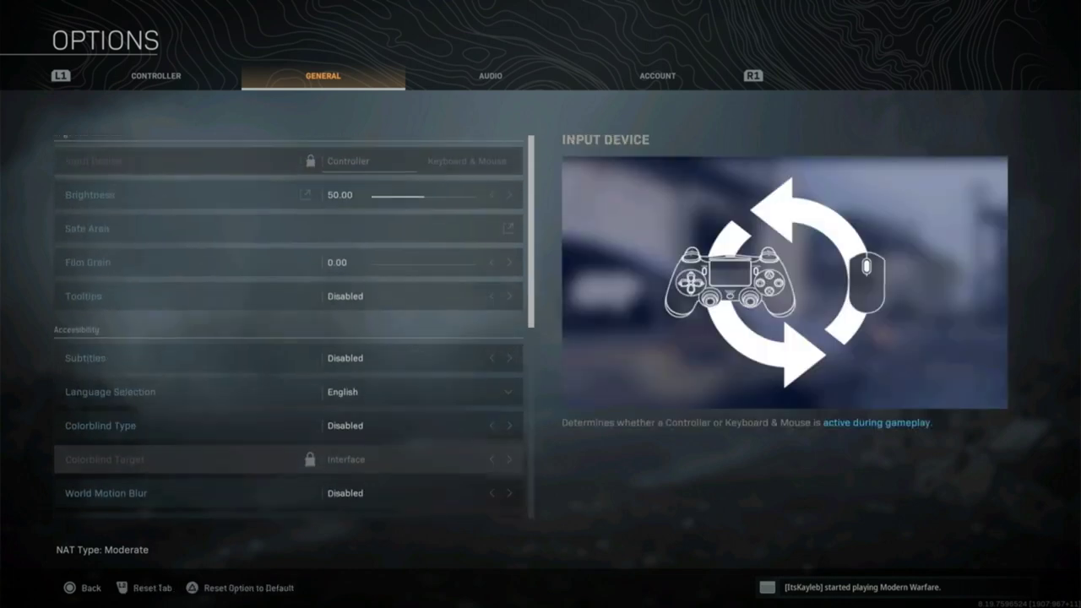
{"action": "key", "text": "Down"}
{"action": "key", "text": "Up"}
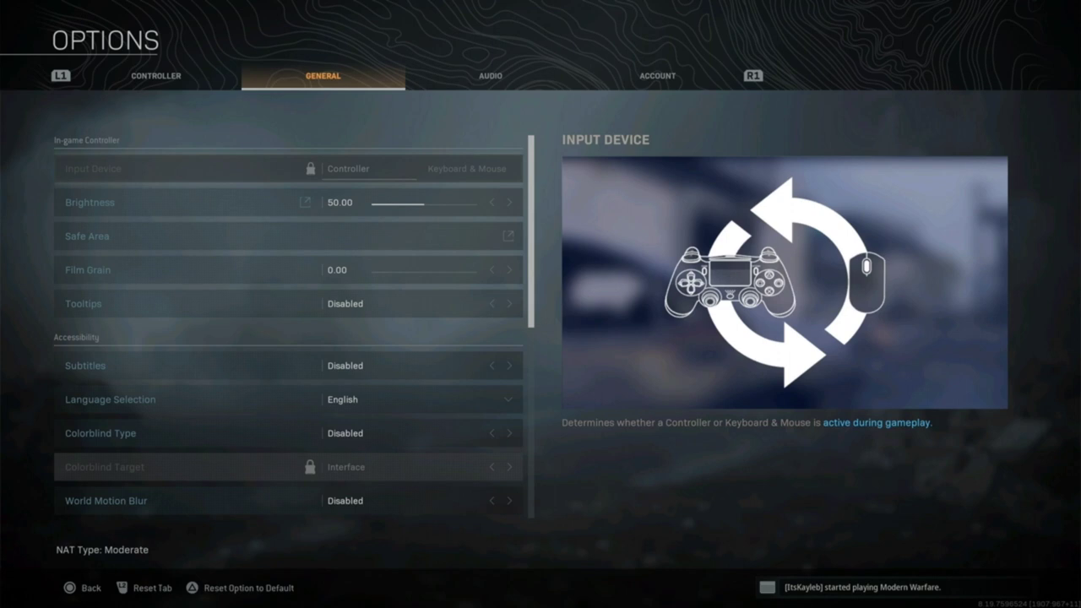
{"action": "key", "text": "Down"}
{"action": "key", "text": "Down"}
{"action": "key", "text": "Down"}
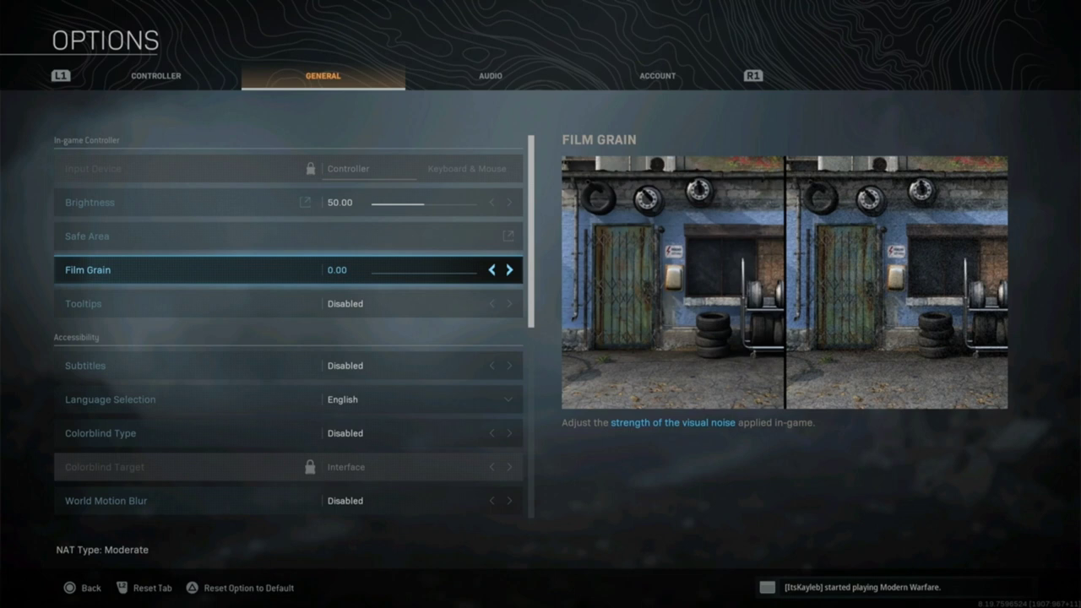
Step: Examine the World Motion Blur and Weapon Motion Blur settings in the accessibility options
{"action": "key", "text": "Down"}
{"action": "key", "text": "Down"}
{"action": "key", "text": "Down"}
{"action": "key", "text": "Down"}
{"action": "key", "text": "Down"}
{"action": "key", "text": "Down"}
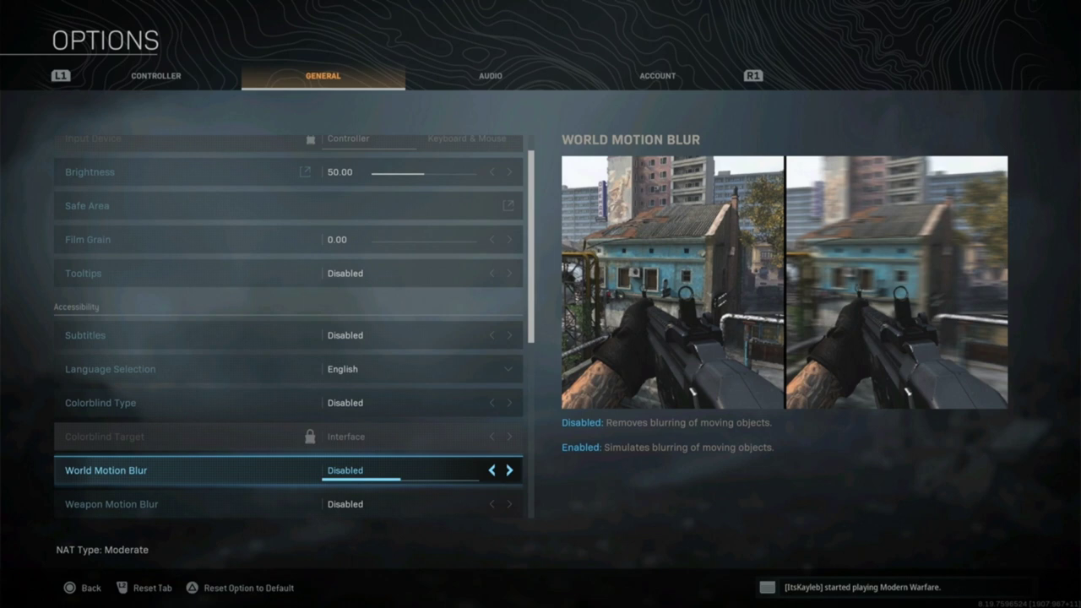
{"action": "key", "text": "Down"}
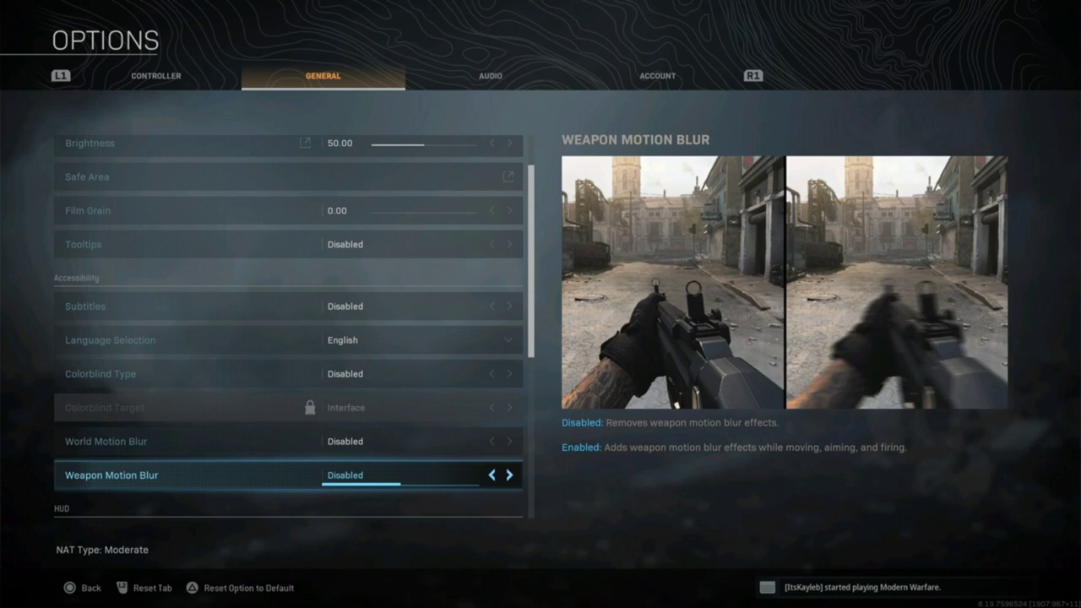
Step: Examine the Mini Map Shape and Mini Map Rotation settings in the HUD options
{"action": "key", "text": "Down"}
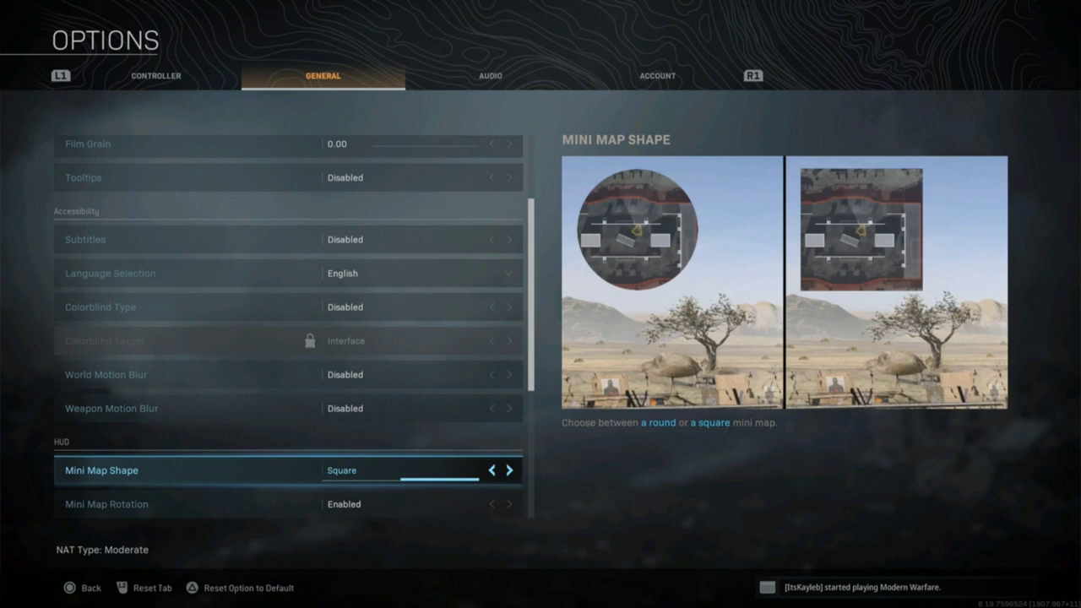
{"action": "key", "text": "Down"}
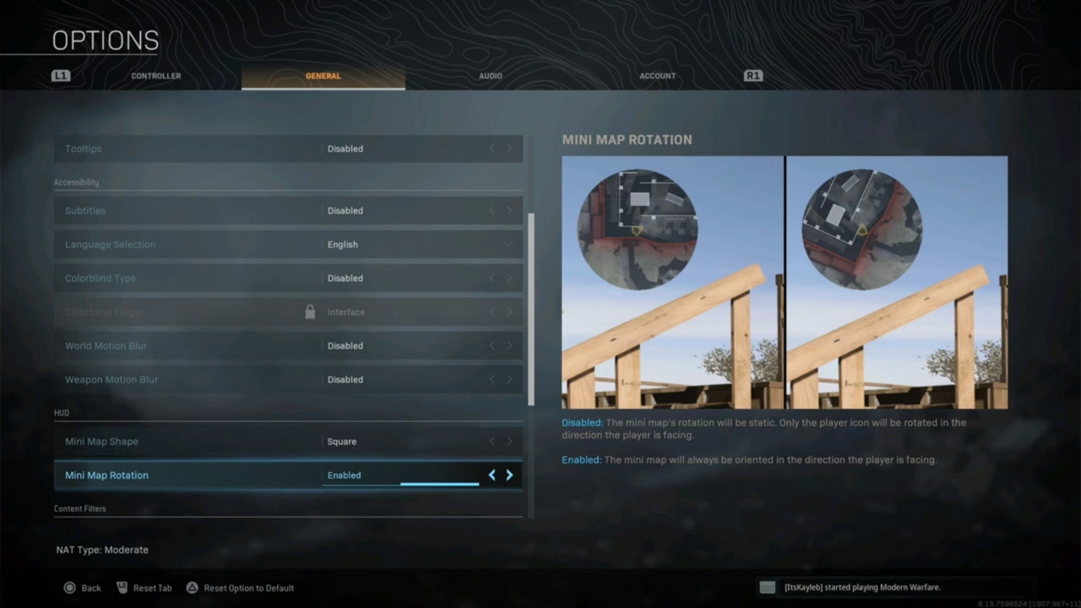
{"action": "key", "text": "Down"}
{"action": "key", "text": "Up"}
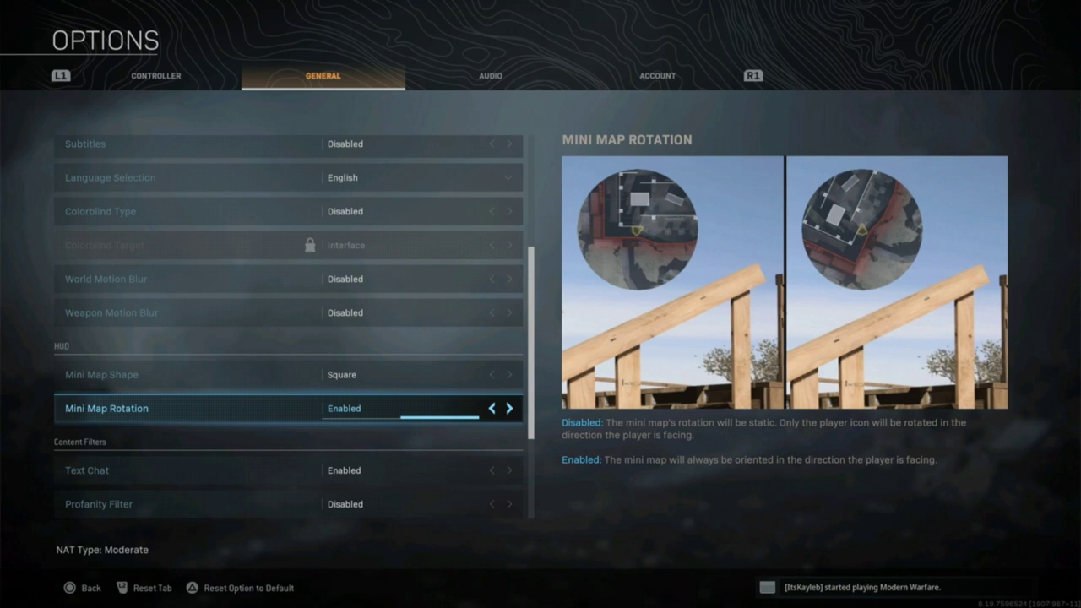
{"action": "key", "text": "Up"}
Step: Look through the rest of the General options, from the content filters to Game Installs and Credits
{"action": "key", "text": "Down"}
{"action": "key", "text": "Down"}
{"action": "key", "text": "Down"}
{"action": "key", "text": "Down"}
{"action": "key", "text": "Down"}
{"action": "key", "text": "Down"}
{"action": "key", "text": "Down"}
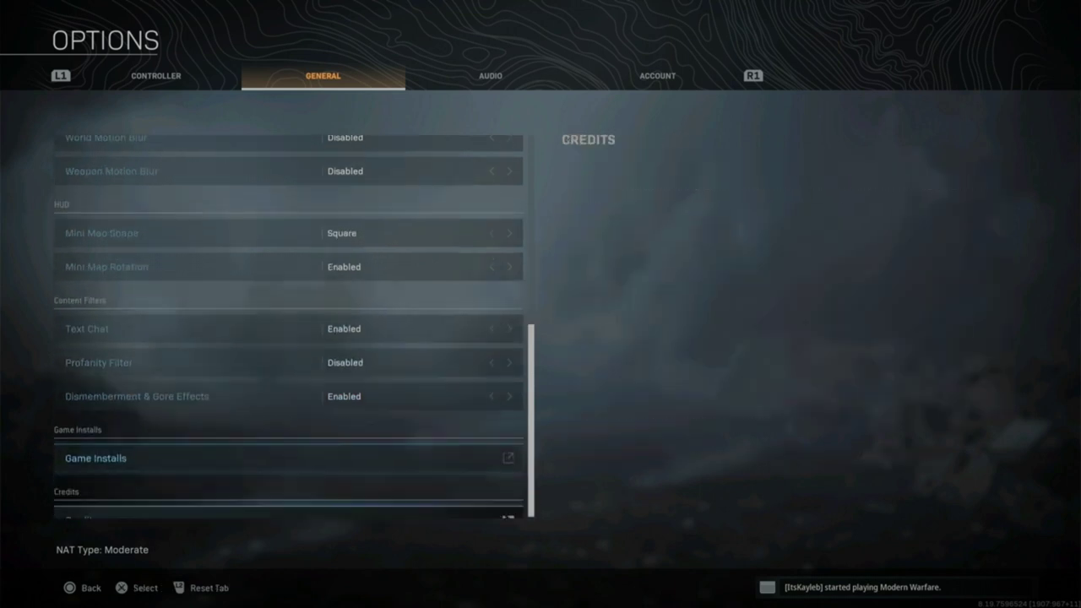